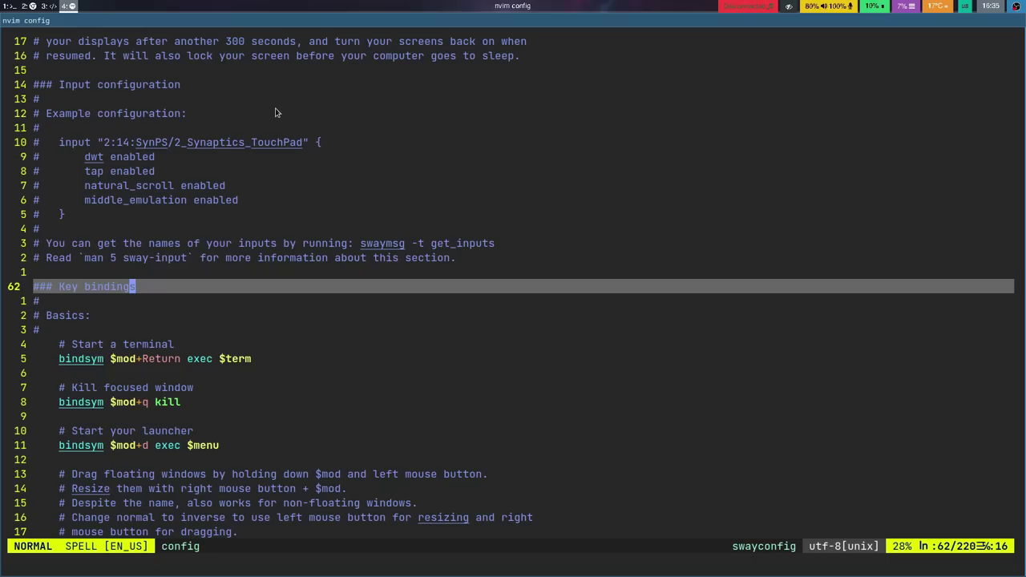
- Review the basic key bindings in the Sway config, from starting a terminal down to killing the focused window
{"action": "key", "text": "j"}
{"action": "key", "text": "j"}
{"action": "key", "text": "j"}
{"action": "key", "text": "j"}
{"action": "key", "text": "j"}
{"action": "key", "text": "j"}
{"action": "key", "text": "j"}
{"action": "key", "text": "j"}
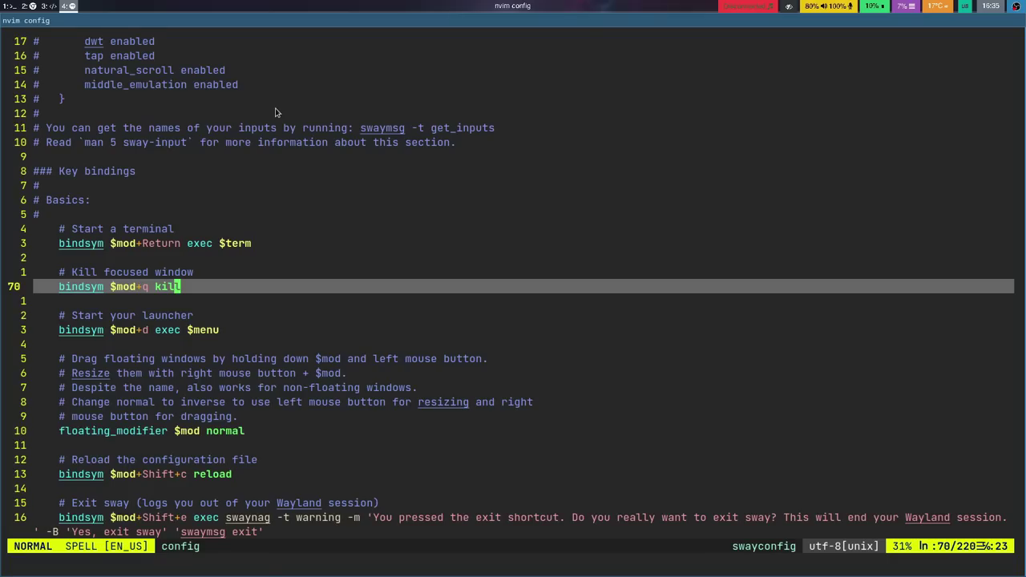
- Switch to workspace 5, visit workspace 3, and return to the config on workspace 4
{"action": "key", "text": "super+5"}
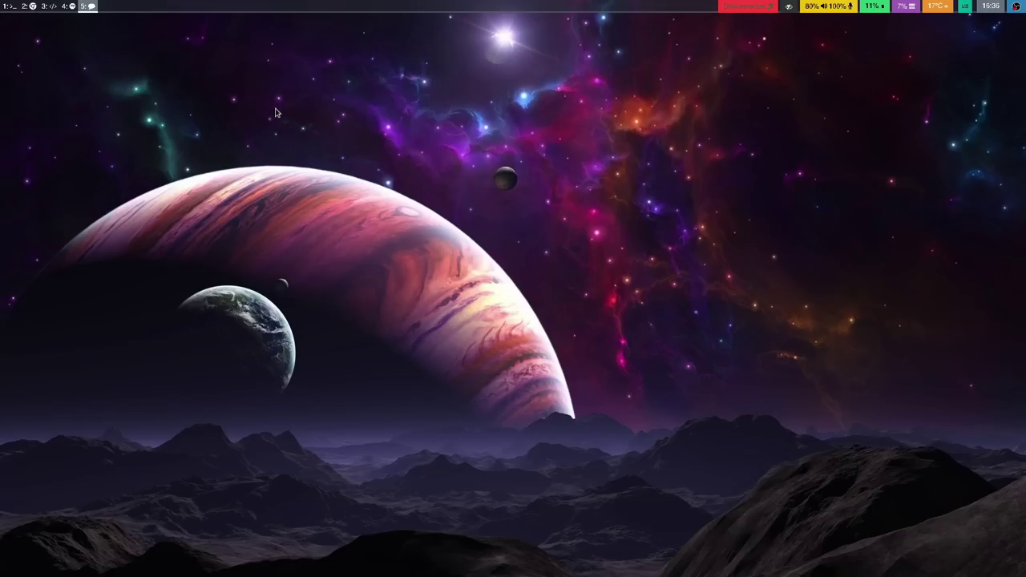
{"action": "key", "text": "super+3"}
{"action": "key", "text": "super+4"}
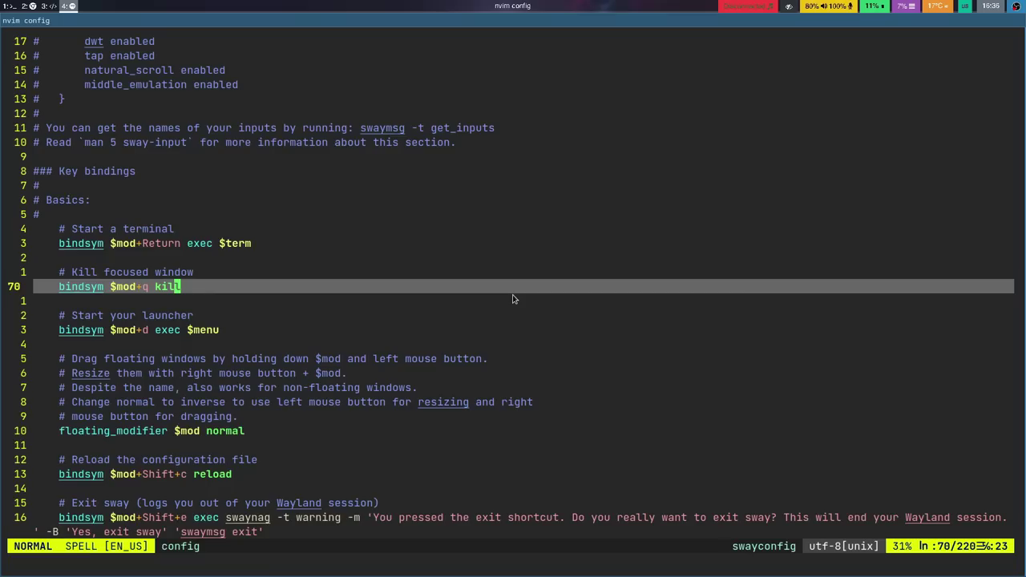
- Go back up through the input and idle sections to the wallpaper line in the output configuration
{"action": "scroll", "coordinate": [514, 299], "scroll_direction": "up", "scroll_amount": 4}
{"action": "scroll", "coordinate": [514, 299], "scroll_direction": "up", "scroll_amount": 8}
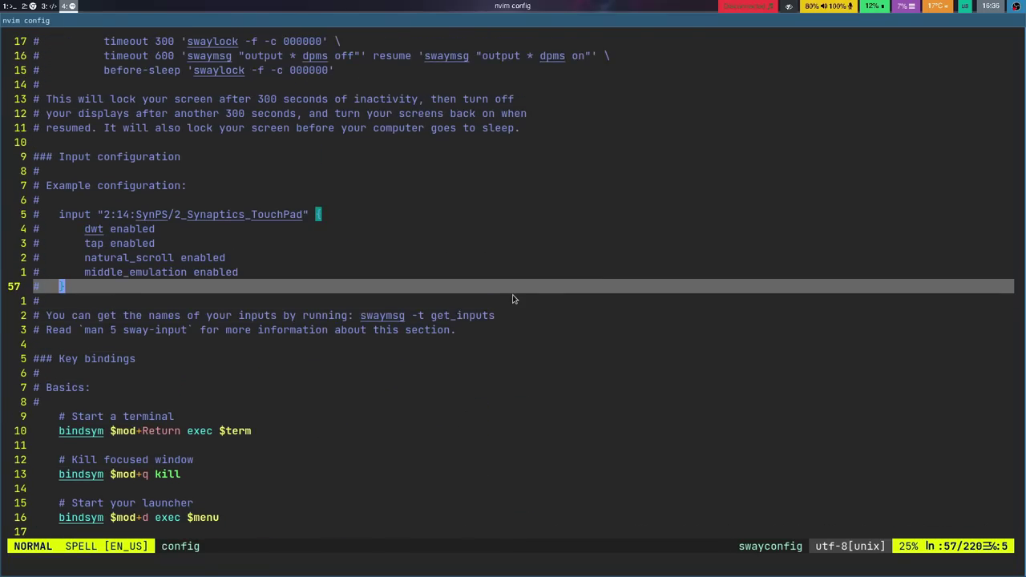
{"action": "scroll", "coordinate": [514, 299], "scroll_direction": "up", "scroll_amount": 3}
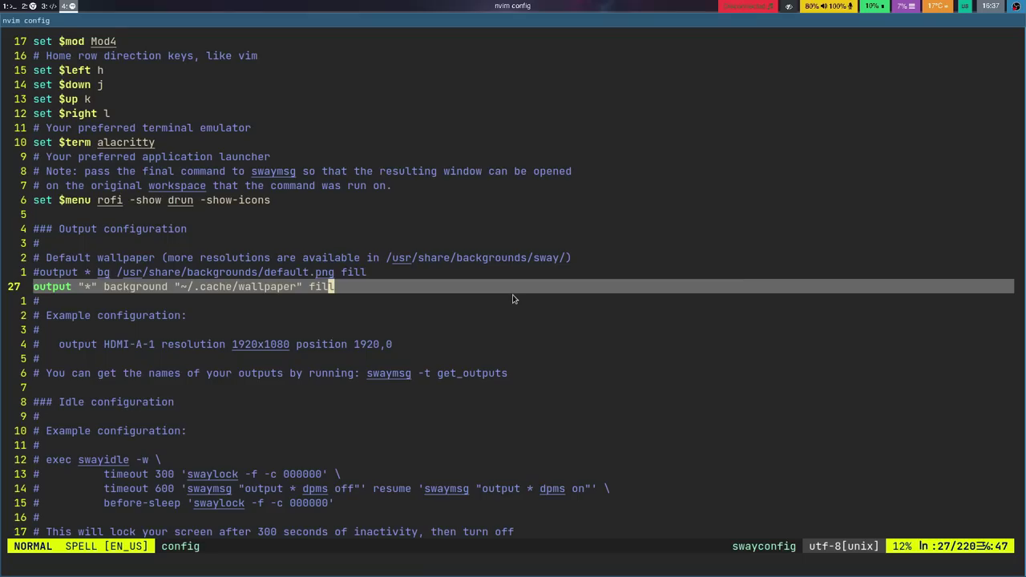
- Search the config for "scratchpad" and go to the binding that moves the focused window to the scratchpad
{"action": "type", "text": "/sc"}
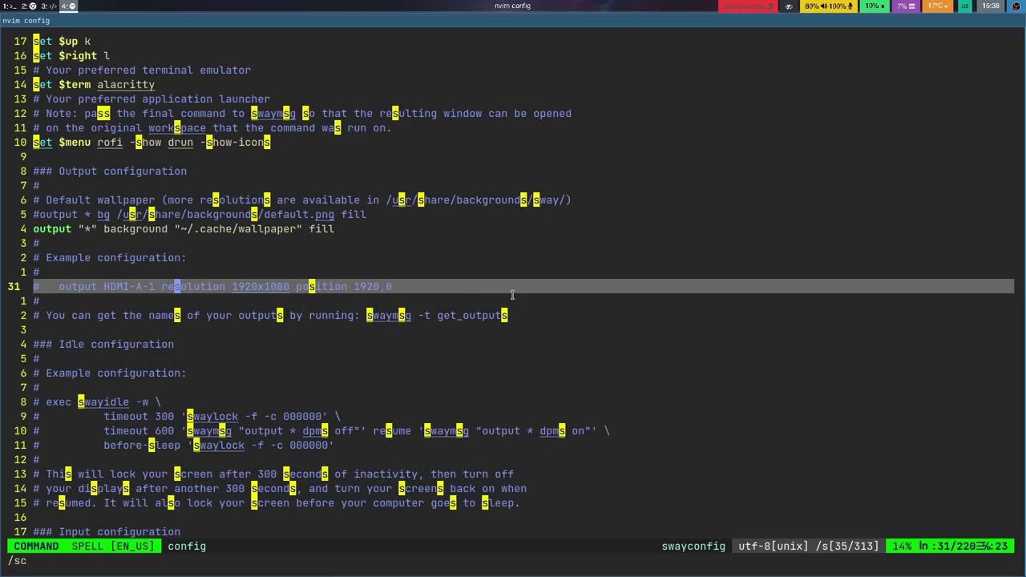
{"action": "type", "text": "ratchpad"}
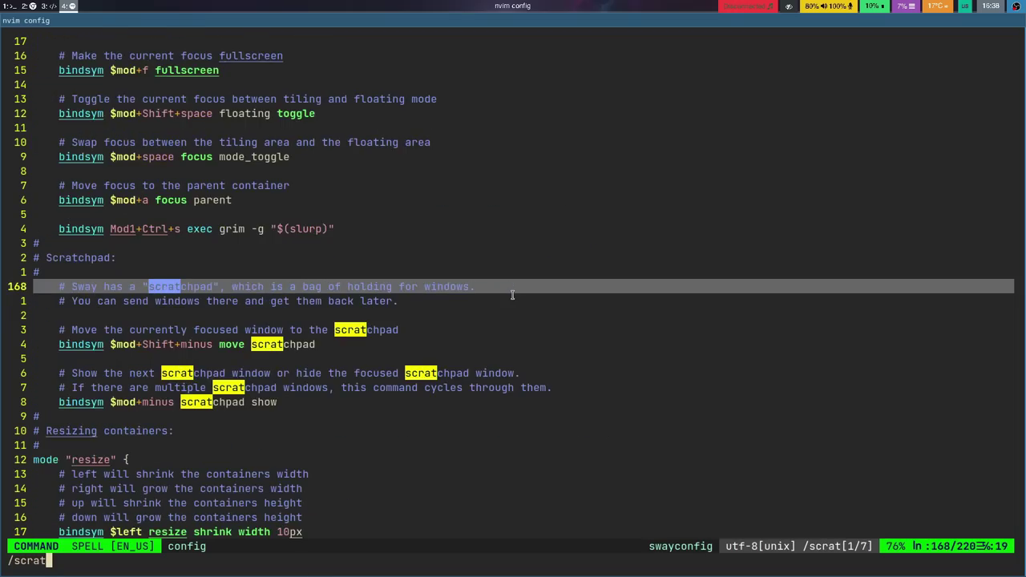
{"action": "key", "text": "Return"}
{"action": "key", "text": "j"}
{"action": "key", "text": "j"}
{"action": "key", "text": "j"}
{"action": "key", "text": "j"}
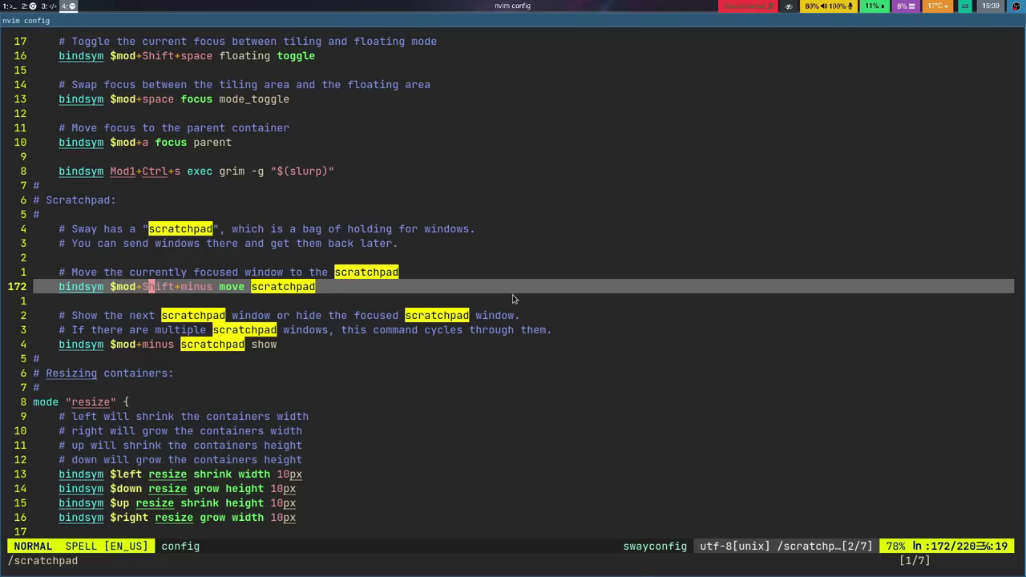
- Read through the scratchpad show binding and into the resize mode bindings for the direction variables
{"action": "key", "text": "j"}
{"action": "key", "text": "j"}
{"action": "key", "text": "j"}
{"action": "key", "text": "j"}
{"action": "key", "text": "j"}
{"action": "key", "text": "j"}
{"action": "key", "text": "j"}
{"action": "key", "text": "j"}
{"action": "key", "text": "j"}
{"action": "key", "text": "j"}
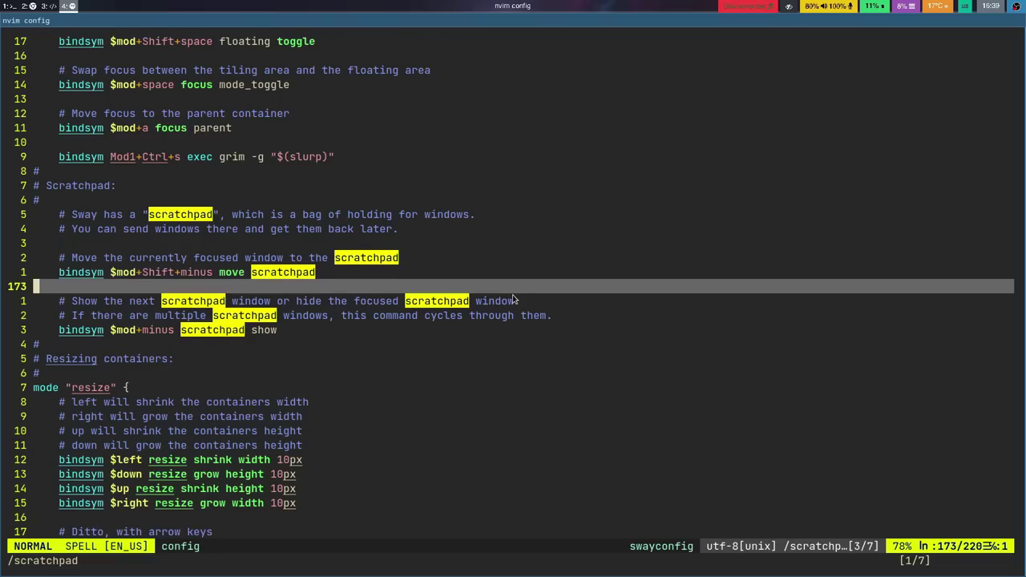
{"action": "key", "text": "j"}
{"action": "key", "text": "j"}
{"action": "key", "text": "j"}
{"action": "key", "text": "j"}
{"action": "key", "text": "j"}
{"action": "key", "text": "j"}
{"action": "key", "text": "j"}
{"action": "key", "text": "j"}
{"action": "key", "text": "j"}
{"action": "key", "text": "j"}
{"action": "key", "text": "j"}
{"action": "key", "text": "j"}
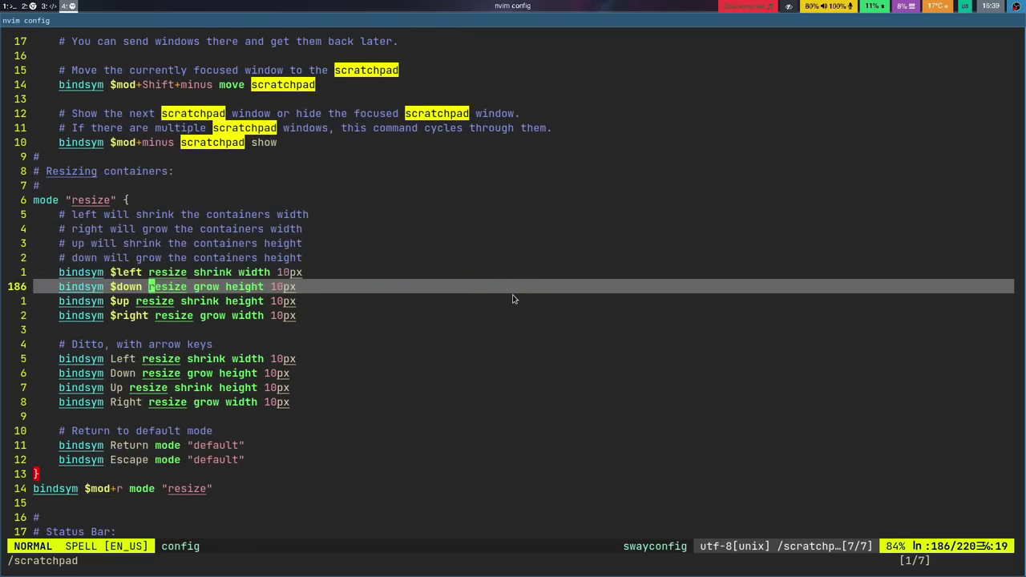
- Examine the rest of the resize mode and the status bar section of the config
{"action": "key", "text": "j"}
{"action": "key", "text": "j"}
{"action": "key", "text": "j"}
{"action": "key", "text": "j"}
{"action": "key", "text": "j"}
{"action": "key", "text": "j"}
{"action": "key", "text": "j"}
{"action": "key", "text": "j"}
{"action": "key", "text": "j"}
{"action": "key", "text": "j"}
{"action": "key", "text": "j"}
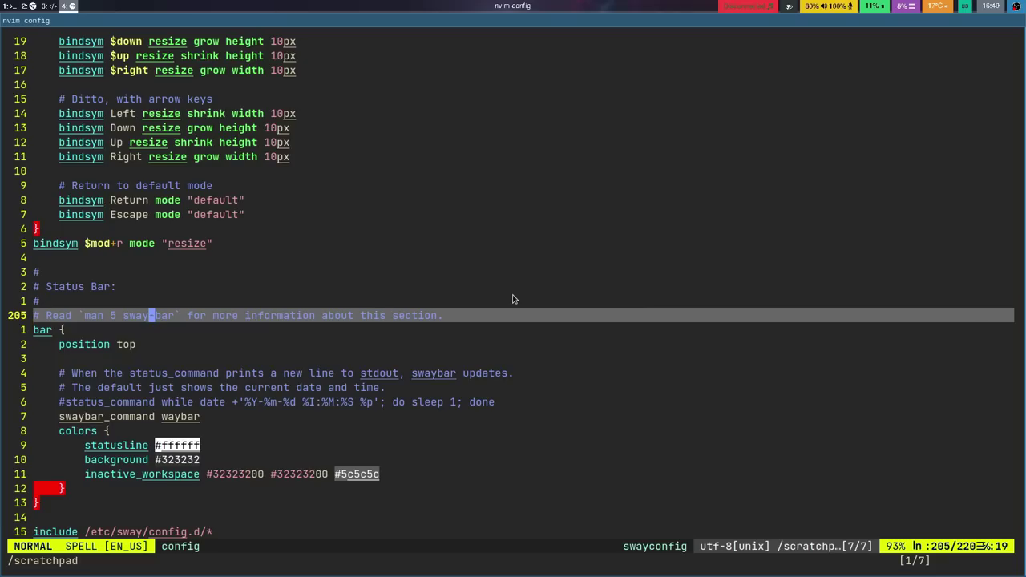
- Go back up through the config to review the layout bindings and the workspace switching and container moving bindings
{"action": "key", "text": "k"}
{"action": "key", "text": "k"}
{"action": "key", "text": "k"}
{"action": "key", "text": "k"}
{"action": "key", "text": "k"}
{"action": "key", "text": "k"}
{"action": "key", "text": "k"}
{"action": "key", "text": "k"}
{"action": "key", "text": "k"}
{"action": "key", "text": "k"}
{"action": "key", "text": "k"}
{"action": "key", "text": "k"}
{"action": "key", "text": "k"}
{"action": "key", "text": "k"}
{"action": "key", "text": "k"}
{"action": "key", "text": "k"}
{"action": "key", "text": "k"}
{"action": "key", "text": "k"}
{"action": "key", "text": "k"}
{"action": "key", "text": "k"}
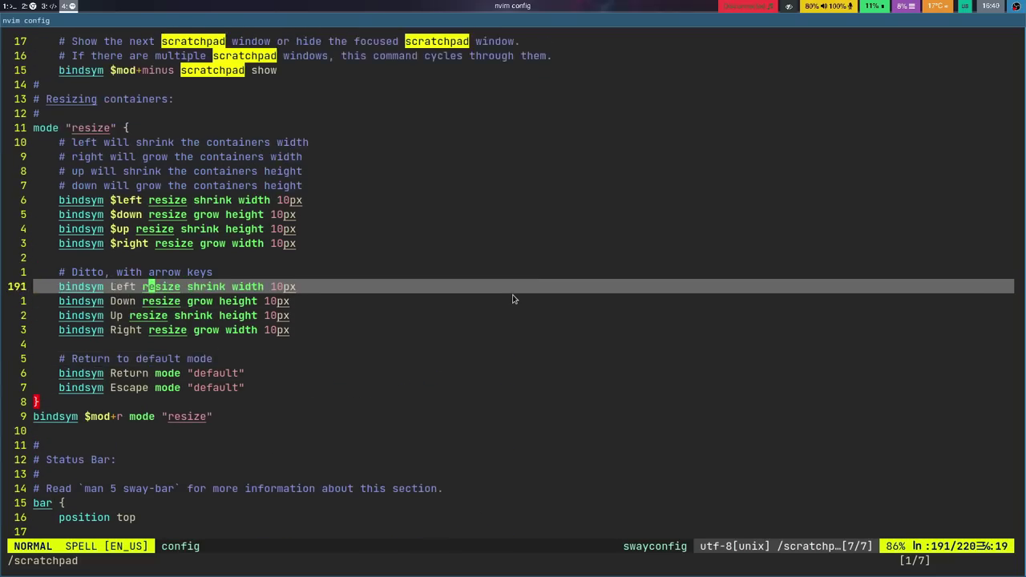
{"action": "key", "text": "k"}
{"action": "key", "text": "k"}
{"action": "key", "text": "k"}
{"action": "key", "text": "k"}
{"action": "key", "text": "k"}
{"action": "key", "text": "k"}
{"action": "key", "text": "k"}
{"action": "key", "text": "k"}
{"action": "key", "text": "k"}
{"action": "key", "text": "k"}
{"action": "key", "text": "k"}
{"action": "key", "text": "k"}
{"action": "key", "text": "k"}
{"action": "key", "text": "k"}
{"action": "key", "text": "k"}
{"action": "key", "text": "k"}
{"action": "key", "text": "k"}
{"action": "key", "text": "k"}
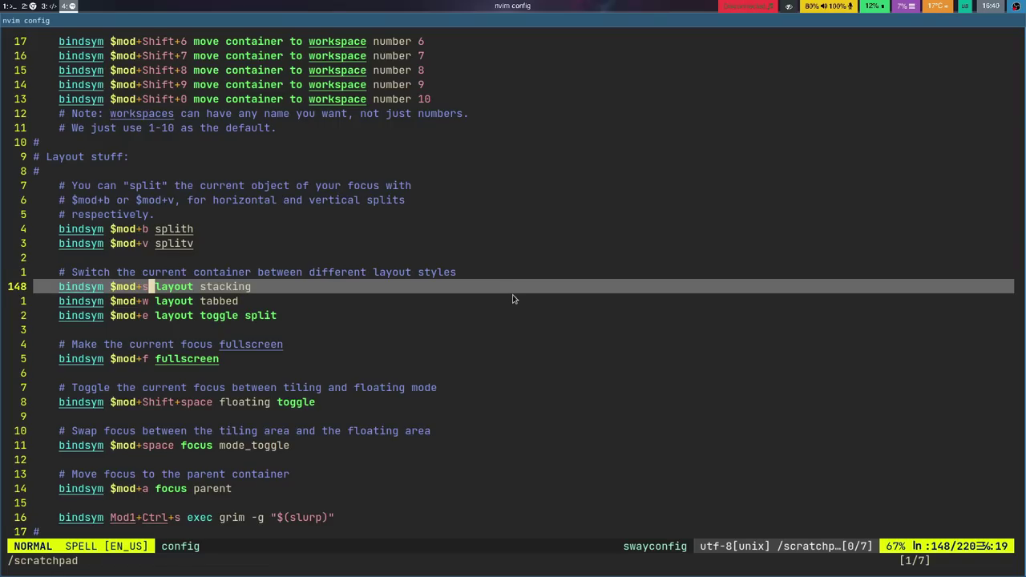
{"action": "scroll", "coordinate": [513, 299], "scroll_direction": "up", "scroll_amount": 4}
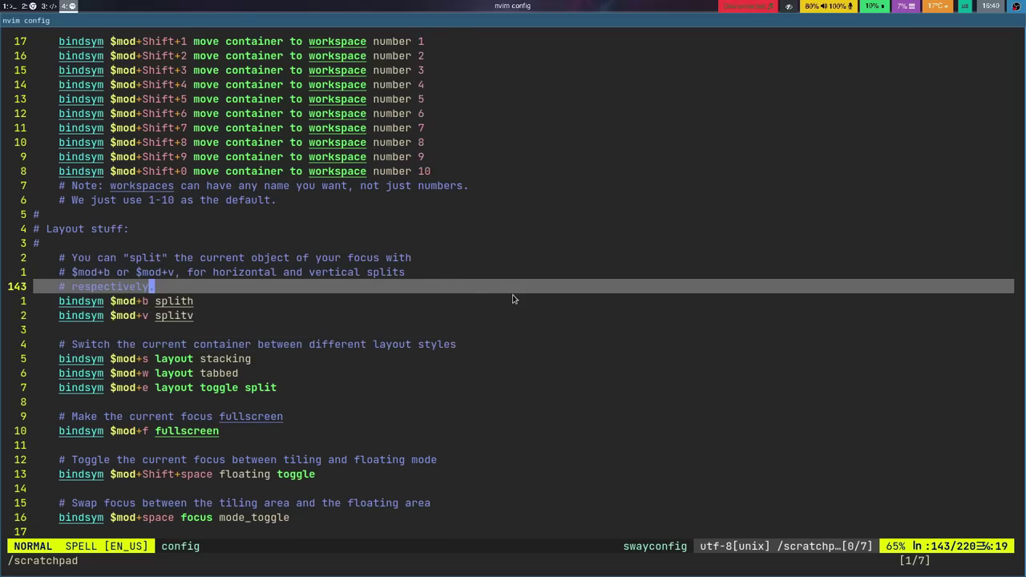
{"action": "scroll", "coordinate": [513, 299], "scroll_direction": "up", "scroll_amount": 2}
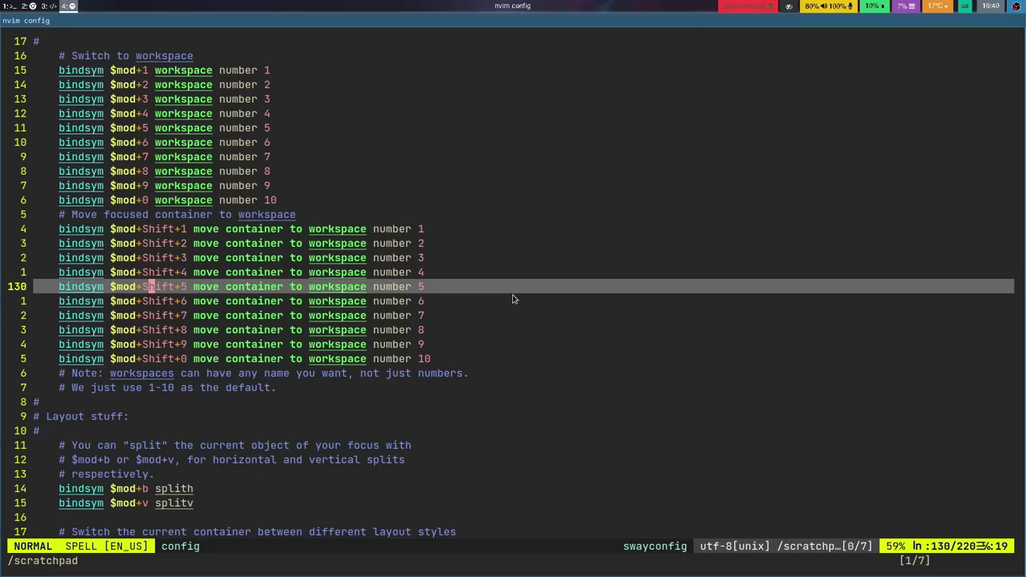
- Try horizontal tiling by opening two terminals beside the config window, and close both of them
{"action": "key", "text": "super+Return"}
{"action": "key", "text": "super+Return"}
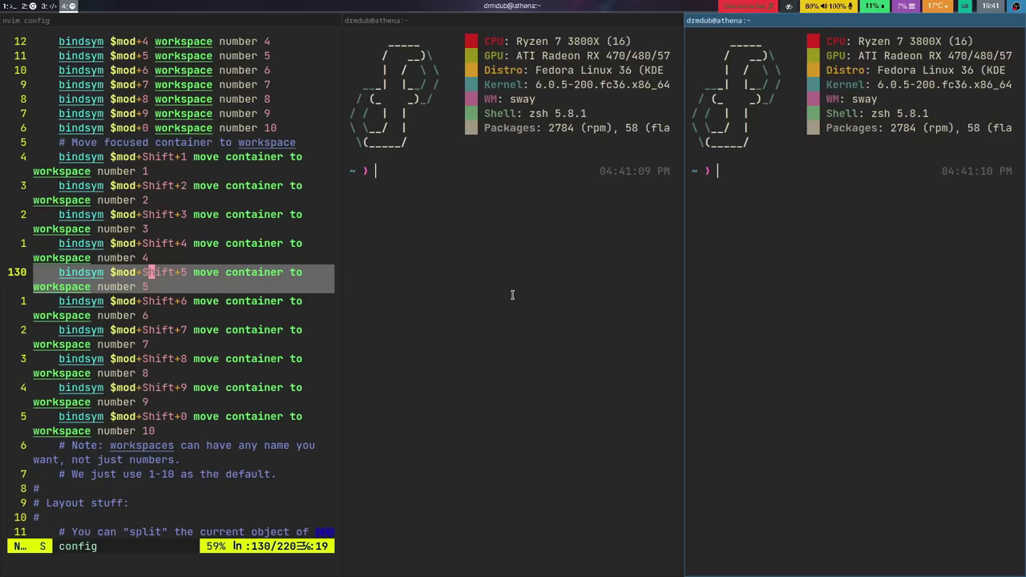
{"action": "key", "text": "super+shift+q"}
{"action": "key", "text": "super+shift+q"}
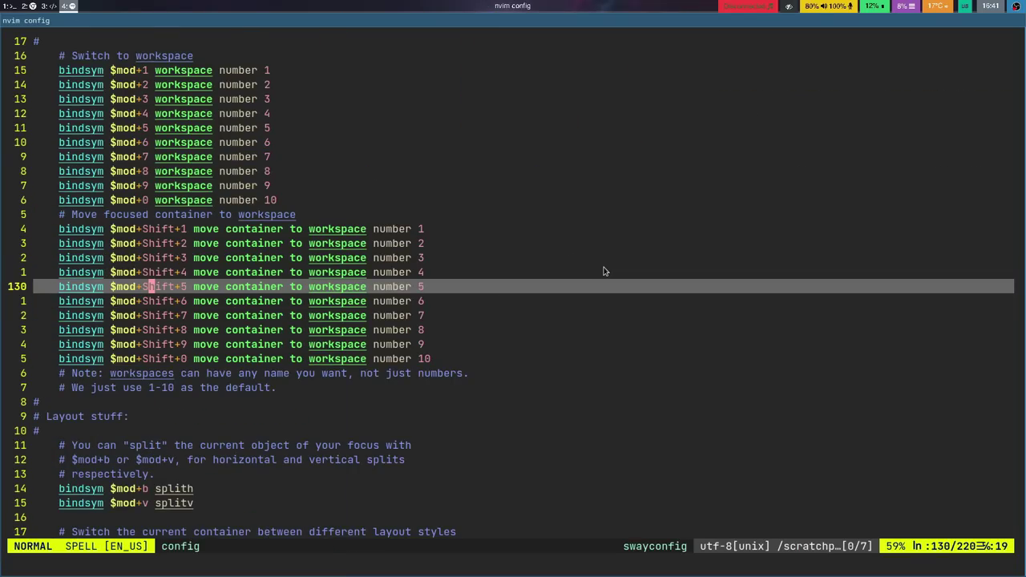
- Try a vertical split by opening a terminal below the config window, and close it
{"action": "key", "text": "super+Return"}
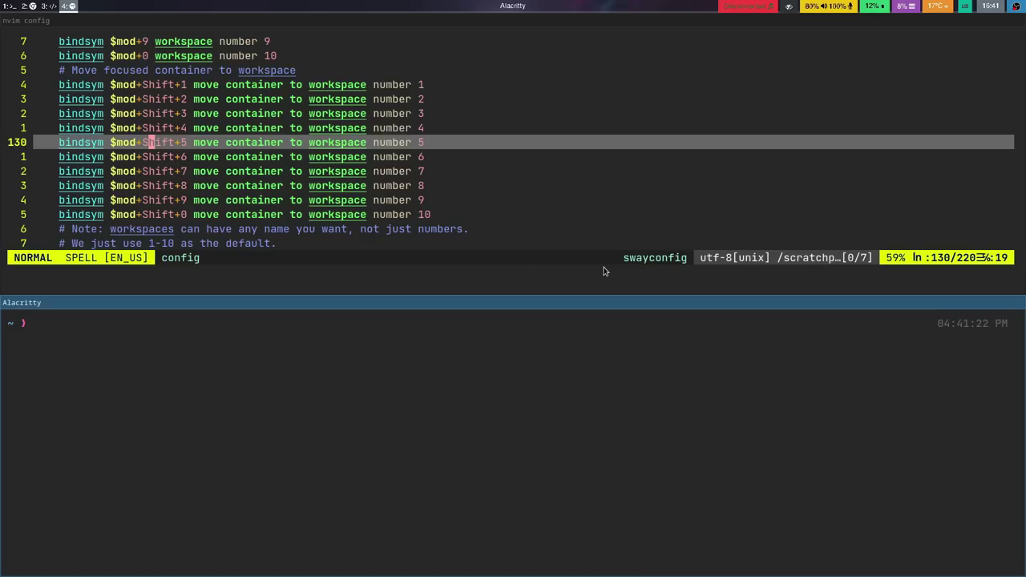
{"action": "key", "text": "super+shift+q"}
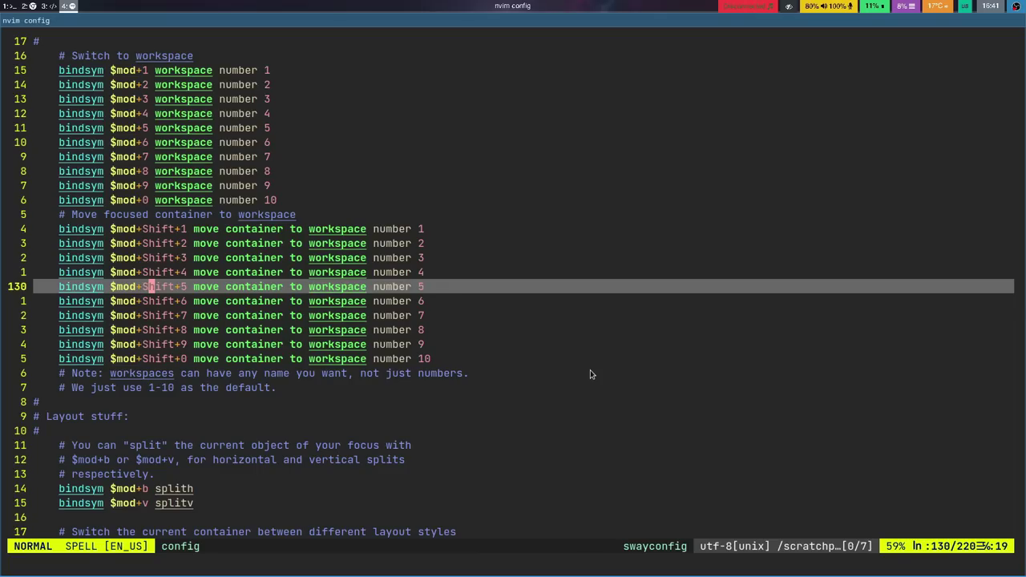
- Read down through the layout, fullscreen, floating and focus bindings to the grim screenshot binding
{"action": "key", "text": "j"}
{"action": "key", "text": "j"}
{"action": "key", "text": "j"}
{"action": "key", "text": "j"}
{"action": "key", "text": "j"}
{"action": "key", "text": "j"}
{"action": "key", "text": "j"}
{"action": "key", "text": "j"}
{"action": "key", "text": "j"}
{"action": "key", "text": "j"}
{"action": "key", "text": "j"}
{"action": "key", "text": "j"}
{"action": "key", "text": "j"}
{"action": "key", "text": "j"}
{"action": "key", "text": "j"}
{"action": "key", "text": "j"}
{"action": "key", "text": "j"}
{"action": "key", "text": "j"}
{"action": "key", "text": "j"}
{"action": "key", "text": "j"}
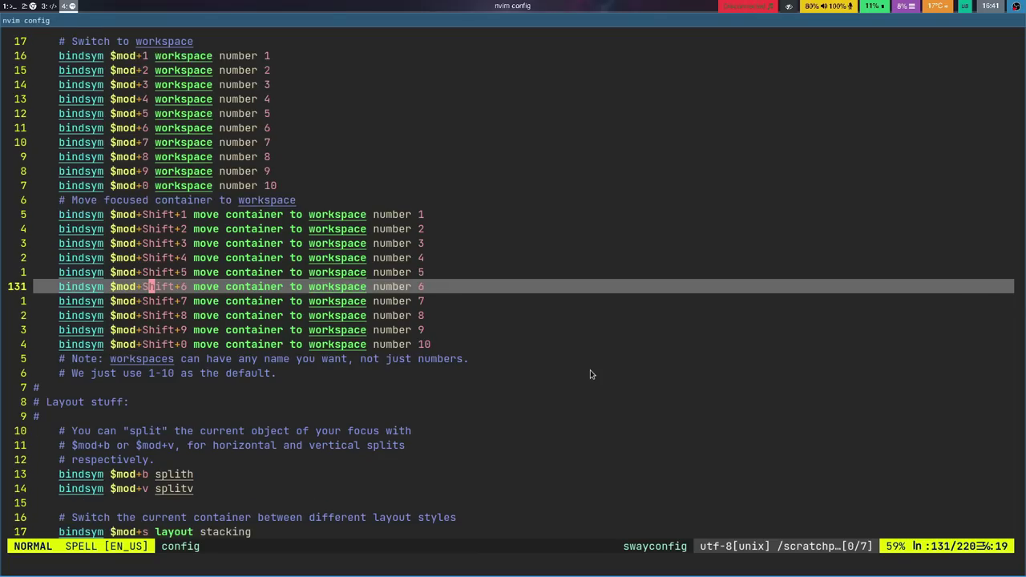
{"action": "key", "text": "j"}
{"action": "key", "text": "j"}
{"action": "key", "text": "j"}
{"action": "key", "text": "j"}
{"action": "key", "text": "j"}
{"action": "key", "text": "j"}
{"action": "key", "text": "j"}
{"action": "key", "text": "j"}
{"action": "key", "text": "j"}
{"action": "key", "text": "j"}
{"action": "key", "text": "j"}
{"action": "key", "text": "j"}
{"action": "key", "text": "j"}
{"action": "key", "text": "j"}
{"action": "key", "text": "j"}
{"action": "key", "text": "j"}
{"action": "key", "text": "j"}
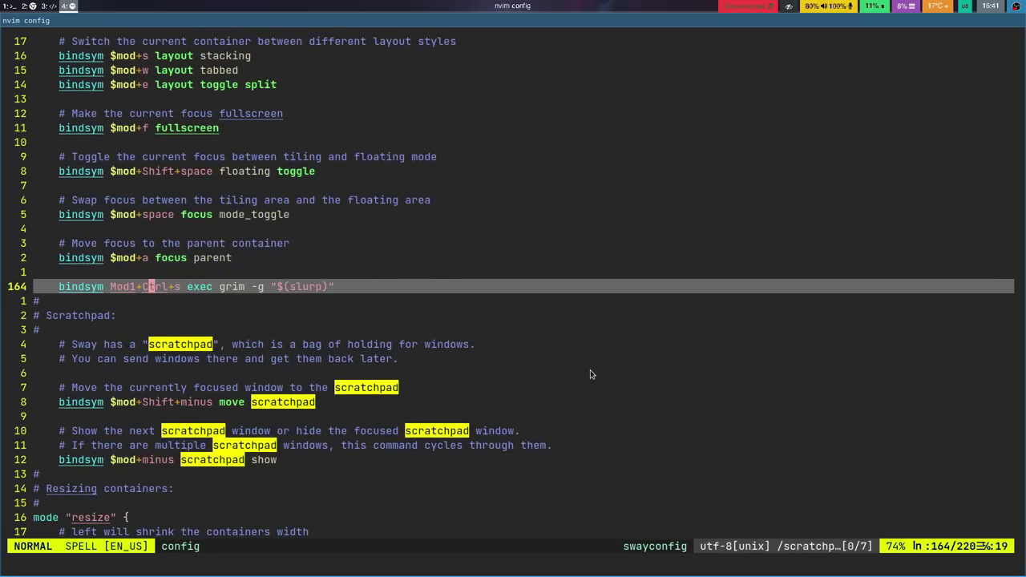
- Read down through the scratchpad bindings to the resize mode bindings in the Resizing containers section
{"action": "key", "text": "j"}
{"action": "key", "text": "j"}
{"action": "key", "text": "j"}
{"action": "key", "text": "j"}
{"action": "key", "text": "j"}
{"action": "key", "text": "j"}
{"action": "key", "text": "j"}
{"action": "key", "text": "j"}
{"action": "key", "text": "j"}
{"action": "key", "text": "j"}
{"action": "key", "text": "j"}
{"action": "key", "text": "j"}
{"action": "key", "text": "j"}
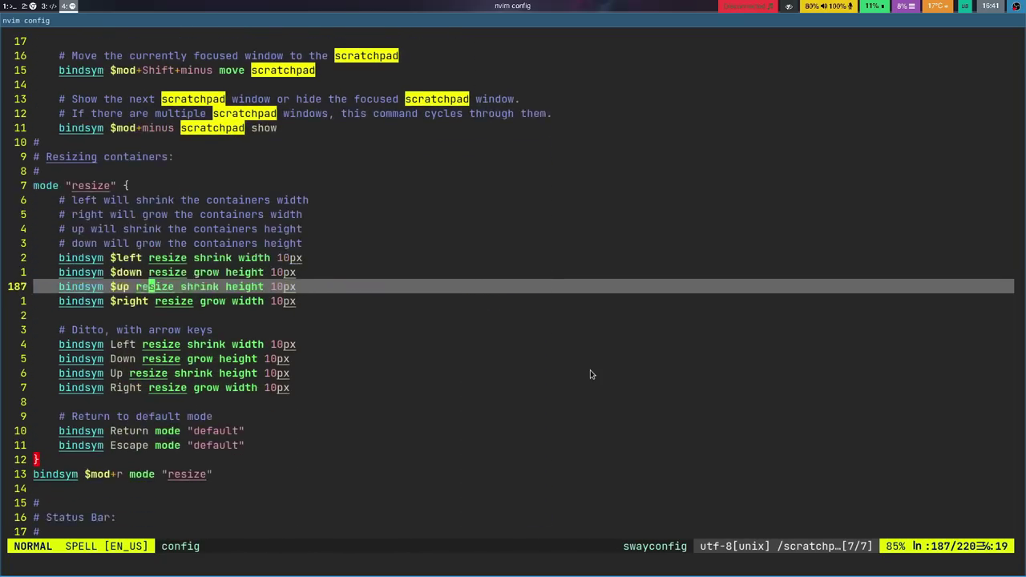
- Go to the end of the config and review the Status Bar section up to the swaybar_command waybar line
{"action": "key", "text": "G"}
{"action": "key", "text": "k"}
{"action": "key", "text": "k"}
{"action": "key", "text": "k"}
{"action": "key", "text": "k"}
{"action": "key", "text": "k"}
{"action": "key", "text": "k"}
{"action": "key", "text": "k"}
{"action": "key", "text": "k"}
{"action": "key", "text": "k"}
{"action": "key", "text": "j"}
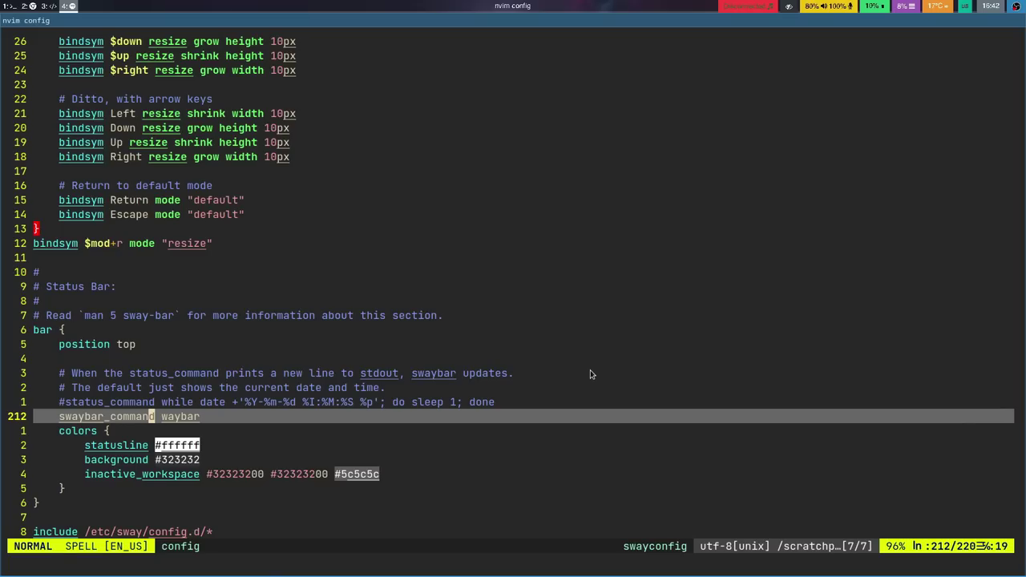
- Open the config file in the waybar folder under .config using the file tree, and hide the tree
{"action": "key", "text": "ctrl+n"}
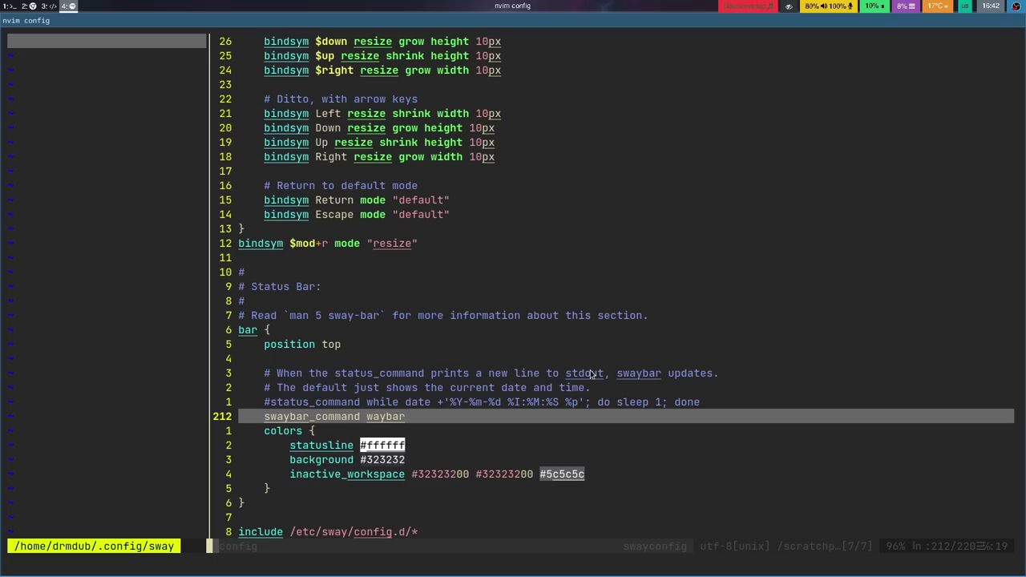
{"action": "key", "text": "k"}
{"action": "key", "text": "Return"}
{"action": "key", "text": "j"}
{"action": "key", "text": "j"}
{"action": "key", "text": "j"}
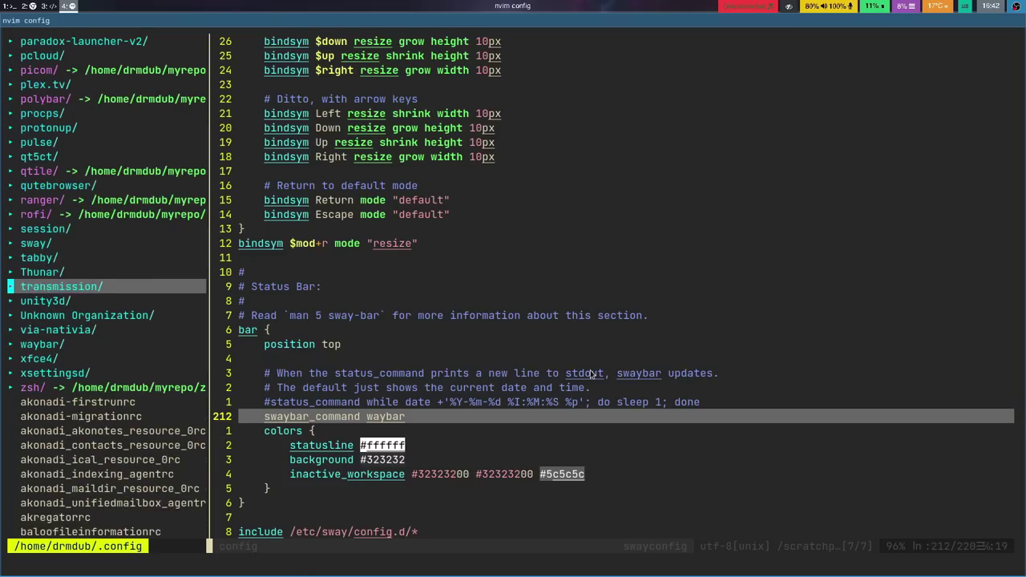
{"action": "key", "text": "j"}
{"action": "key", "text": "j"}
{"action": "key", "text": "j"}
{"action": "key", "text": "j"}
{"action": "key", "text": "o"}
{"action": "key", "text": "j"}
{"action": "key", "text": "Return"}
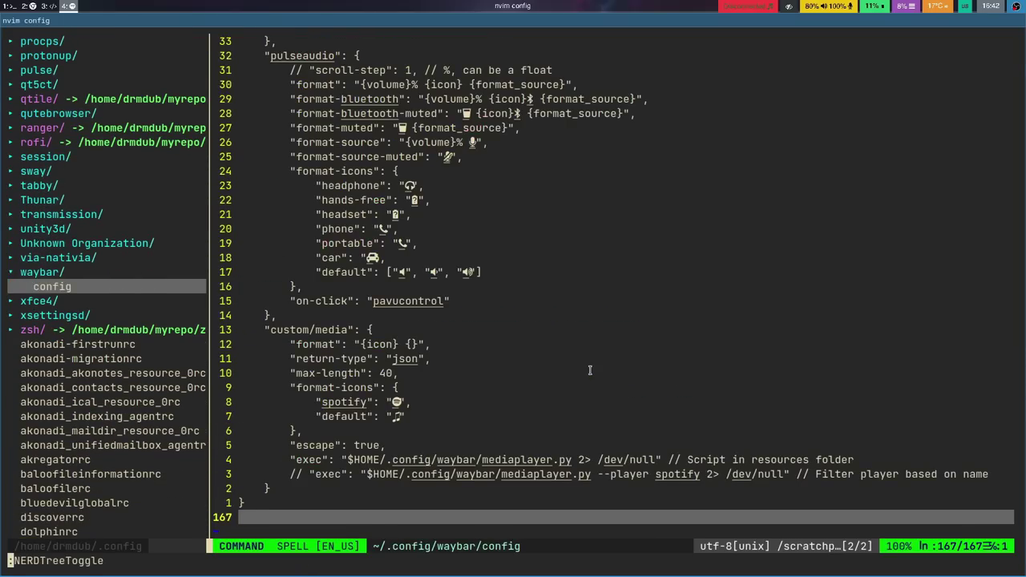
{"action": "key", "text": "ctrl+n"}
- Read up from the end of the Waybar config through the custom/media, pulseaudio and network modules to the battery module
{"action": "key", "text": "k"}
{"action": "key", "text": "k"}
{"action": "key", "text": "k"}
{"action": "key", "text": "k"}
{"action": "key", "text": "k"}
{"action": "key", "text": "k"}
{"action": "key", "text": "k"}
{"action": "key", "text": "k"}
{"action": "key", "text": "k"}
{"action": "key", "text": "k"}
{"action": "key", "text": "k"}
{"action": "key", "text": "k"}
{"action": "key", "text": "k"}
{"action": "key", "text": "k"}
{"action": "key", "text": "k"}
{"action": "key", "text": "k"}
{"action": "key", "text": "k"}
{"action": "key", "text": "k"}
{"action": "key", "text": "k"}
{"action": "key", "text": "k"}
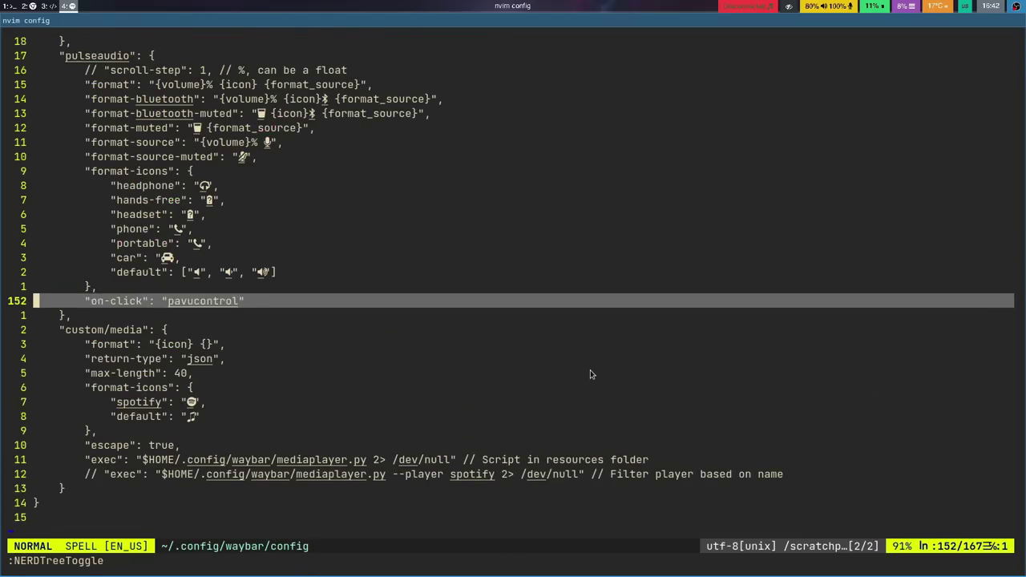
{"action": "key", "text": "k"}
{"action": "key", "text": "k"}
{"action": "key", "text": "k"}
{"action": "key", "text": "k"}
{"action": "key", "text": "k"}
{"action": "key", "text": "k"}
{"action": "key", "text": "k"}
{"action": "key", "text": "k"}
{"action": "key", "text": "k"}
{"action": "key", "text": "k"}
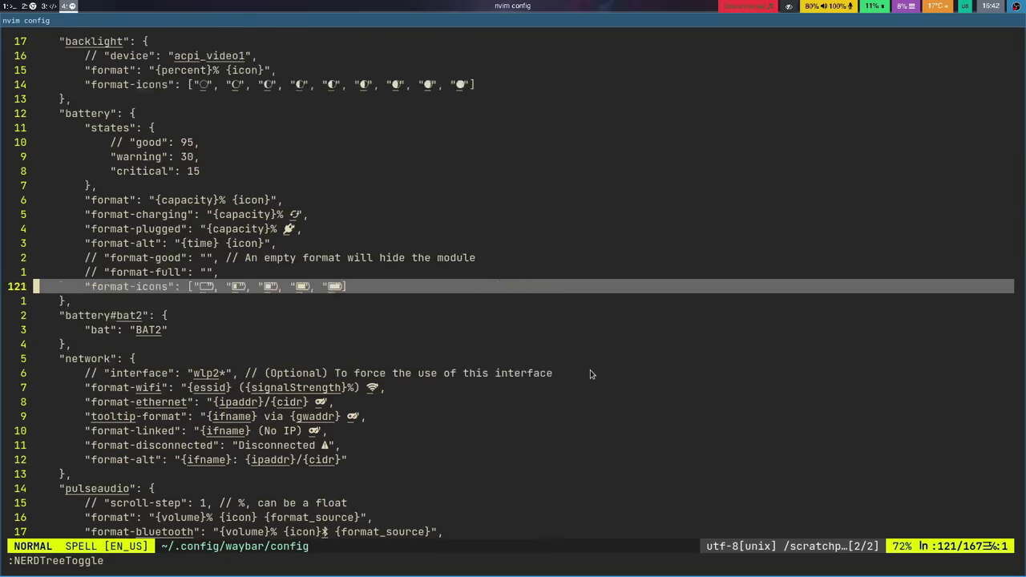
- Review the battery states and formats, and go up to the commented device line of the backlight module
{"action": "key", "text": "k"}
{"action": "key", "text": "k"}
{"action": "key", "text": "k"}
{"action": "key", "text": "k"}
{"action": "key", "text": "k"}
{"action": "key", "text": "k"}
{"action": "key", "text": "k"}
{"action": "key", "text": "k"}
{"action": "key", "text": "k"}
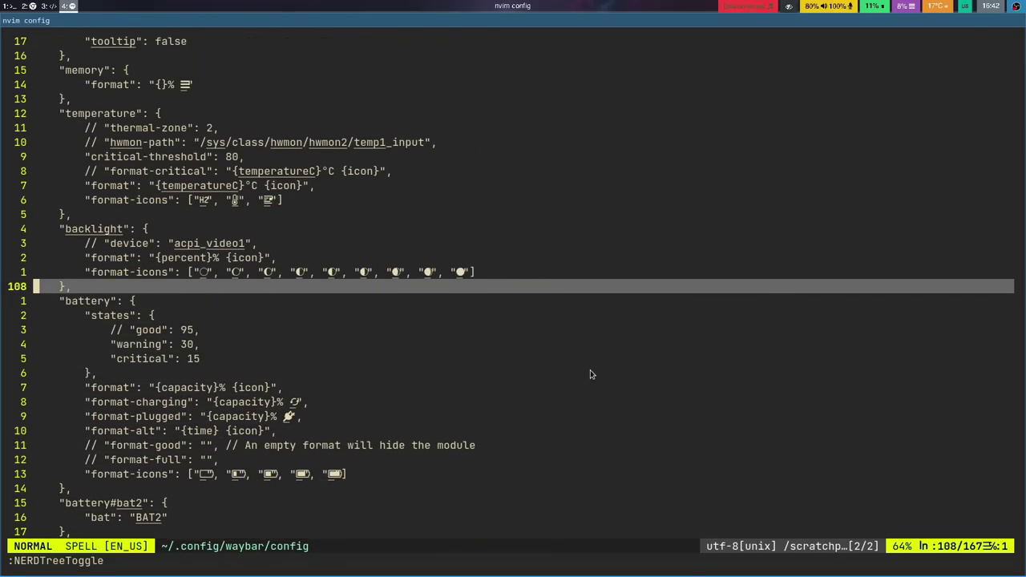
{"action": "key", "text": "k"}
{"action": "key", "text": "k"}
{"action": "key", "text": "k"}
{"action": "key", "text": "k"}
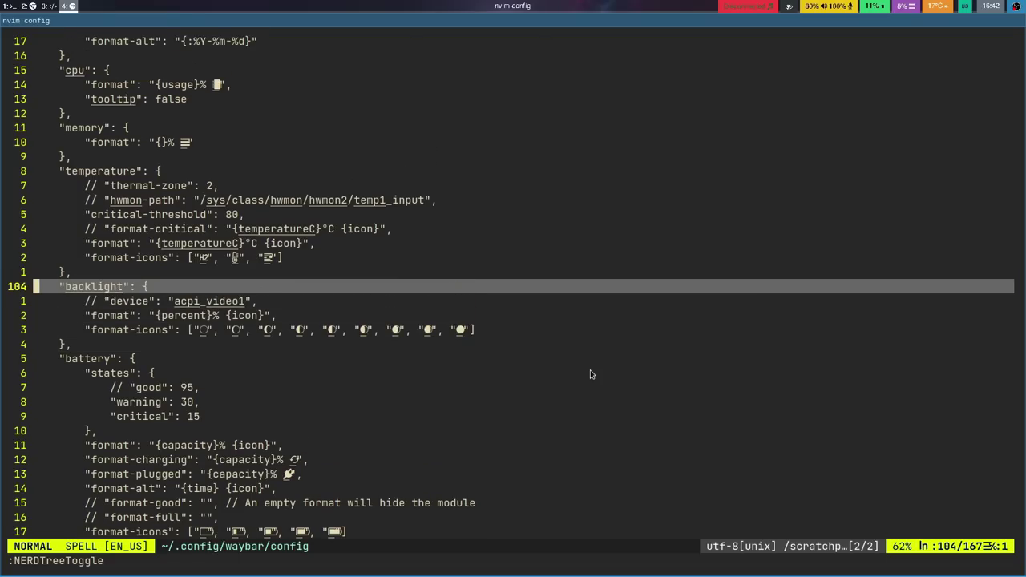
{"action": "key", "text": "j"}
{"action": "key", "text": "^"}
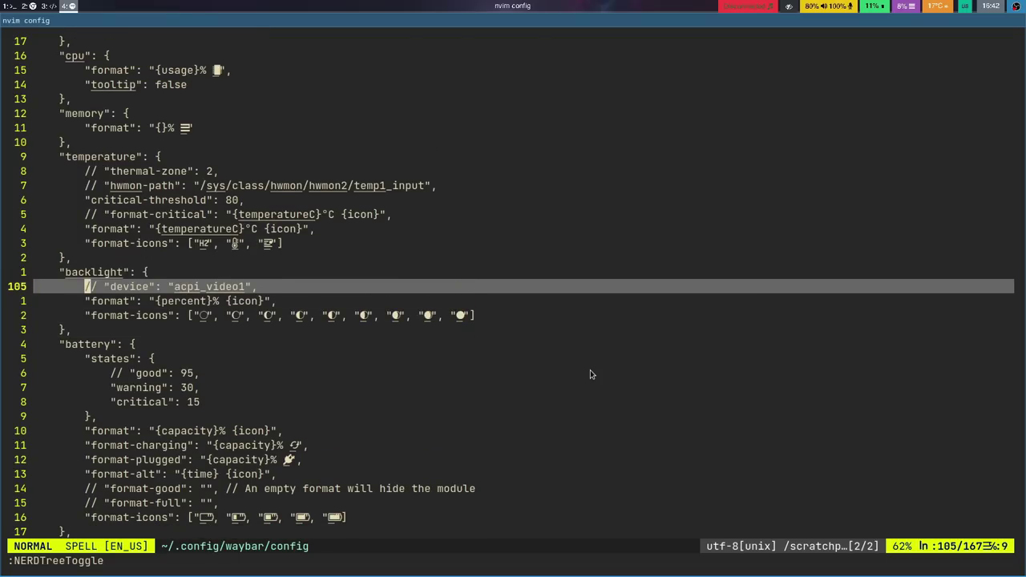
- Examine the format and format-icons lines of the temperature module
{"action": "key", "text": "k"}
{"action": "key", "text": "k"}
{"action": "key", "text": "k"}
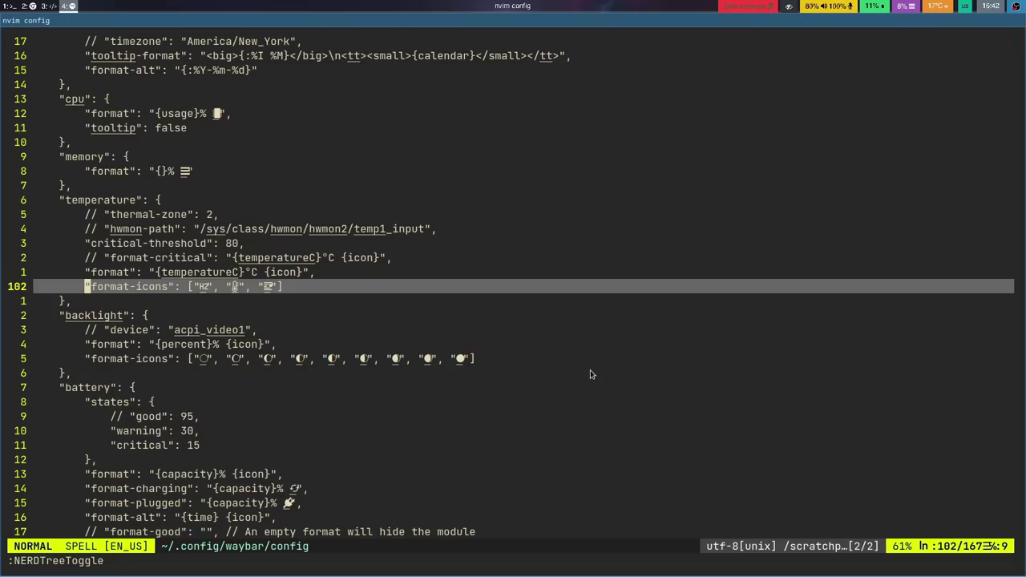
{"action": "key", "text": "k"}
{"action": "key", "text": "w"}
{"action": "key", "text": "w"}
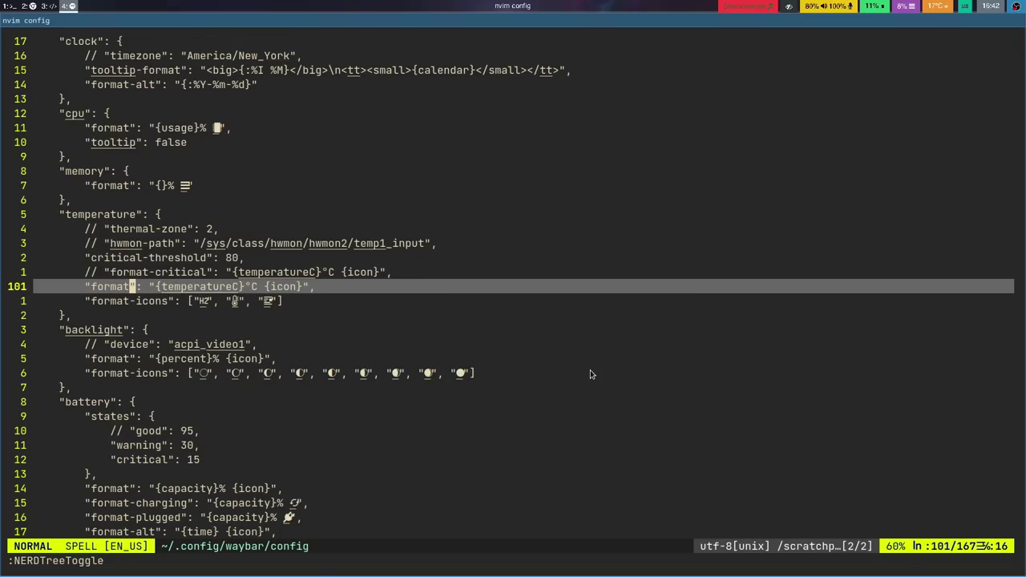
{"action": "key", "text": "h"}
{"action": "key", "text": "h"}
{"action": "key", "text": "h"}
{"action": "key", "text": "j"}
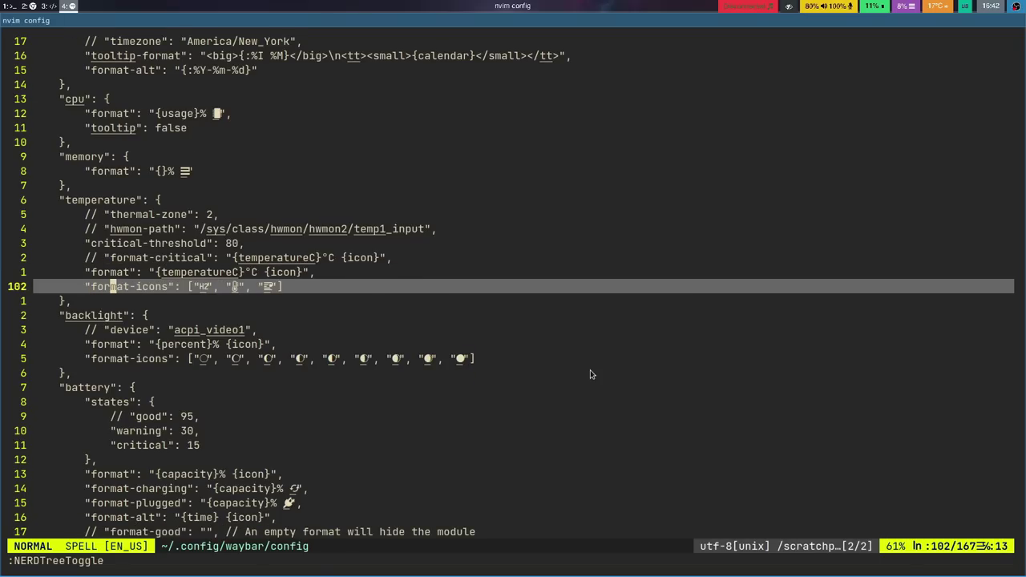
{"action": "key", "text": "k"}
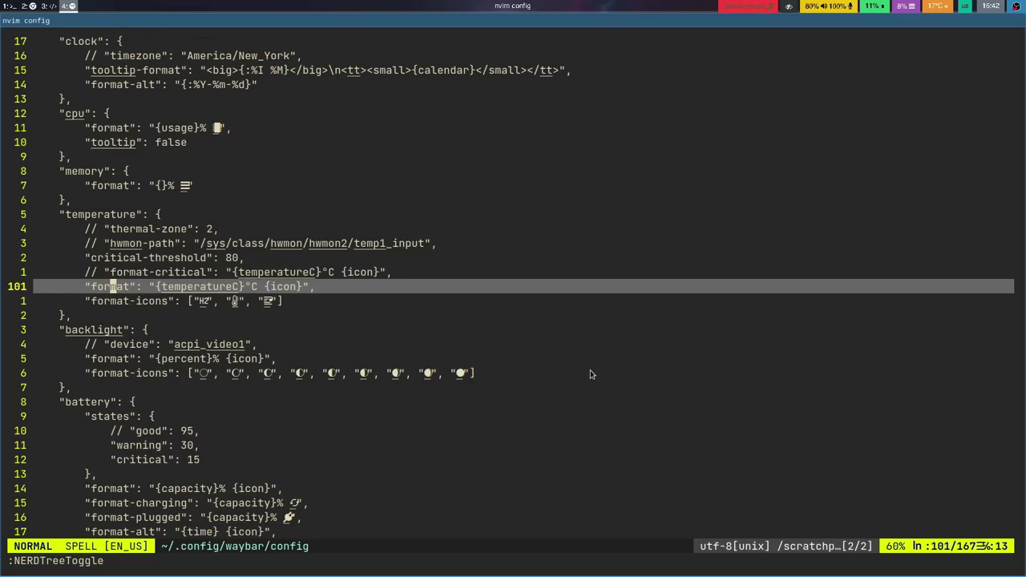
{"action": "key", "text": "l"}
{"action": "key", "text": "l"}
{"action": "key", "text": "l"}
{"action": "key", "text": "l"}
{"action": "key", "text": "l"}
{"action": "key", "text": "l"}
{"action": "key", "text": "l"}
- Read up through the memory and cpu modules to the end of the clock module
{"action": "key", "text": "k"}
{"action": "key", "text": "k"}
{"action": "key", "text": "k"}
{"action": "key", "text": "k"}
{"action": "key", "text": "k"}
{"action": "key", "text": "k"}
{"action": "key", "text": "k"}
{"action": "key", "text": "k"}
{"action": "key", "text": "k"}
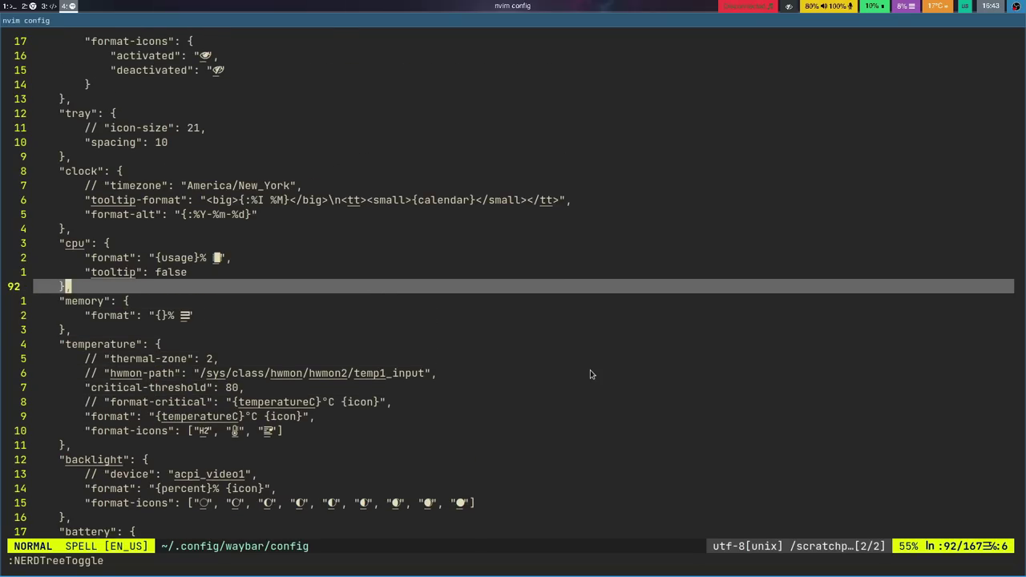
{"action": "key", "text": "k"}
{"action": "key", "text": "k"}
{"action": "key", "text": "k"}
{"action": "key", "text": "k"}
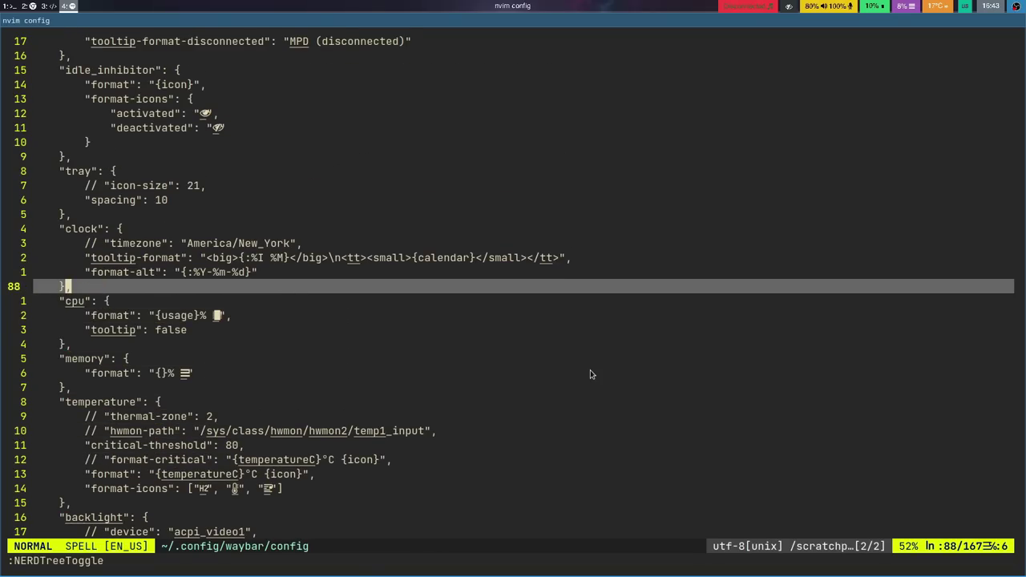
- Review the clock and tray modules, going up to the end of the idle_inhibitor module
{"action": "key", "text": "k"}
{"action": "key", "text": "k"}
{"action": "key", "text": "k"}
{"action": "key", "text": "k"}
{"action": "key", "text": "k"}
{"action": "key", "text": "k"}
{"action": "key", "text": "k"}
{"action": "key", "text": "k"}
{"action": "key", "text": "k"}
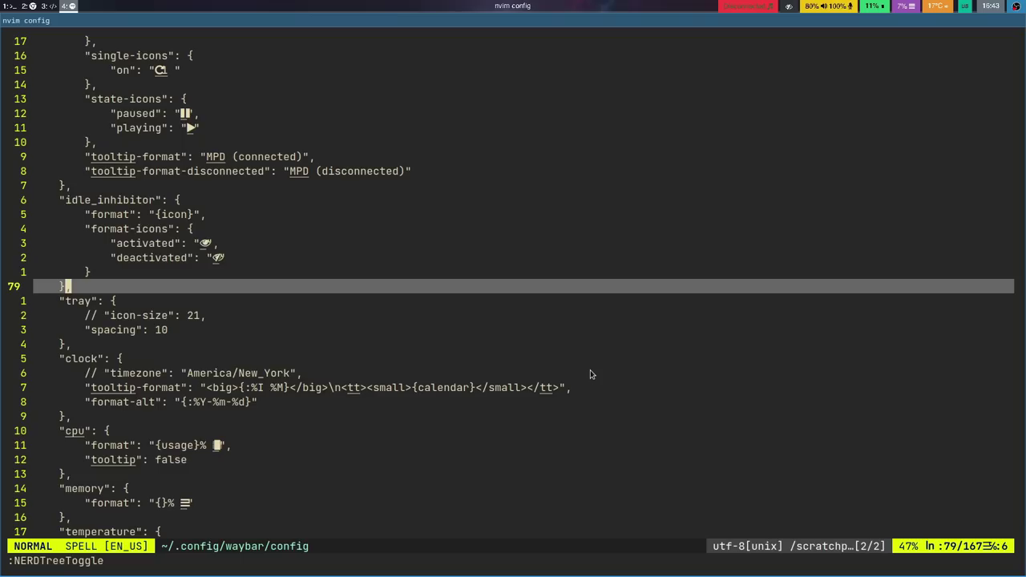
- Review the idle_inhibitor module's format and activated/deactivated icons, going up to the end of the mpd module
{"action": "key", "text": "k"}
{"action": "key", "text": "k"}
{"action": "key", "text": "k"}
{"action": "key", "text": "k"}
{"action": "key", "text": "k"}
{"action": "key", "text": "k"}
{"action": "key", "text": "k"}
{"action": "key", "text": "k"}
{"action": "key", "text": "k"}
{"action": "key", "text": "k"}
{"action": "key", "text": "k"}
{"action": "key", "text": "k"}
{"action": "key", "text": "k"}
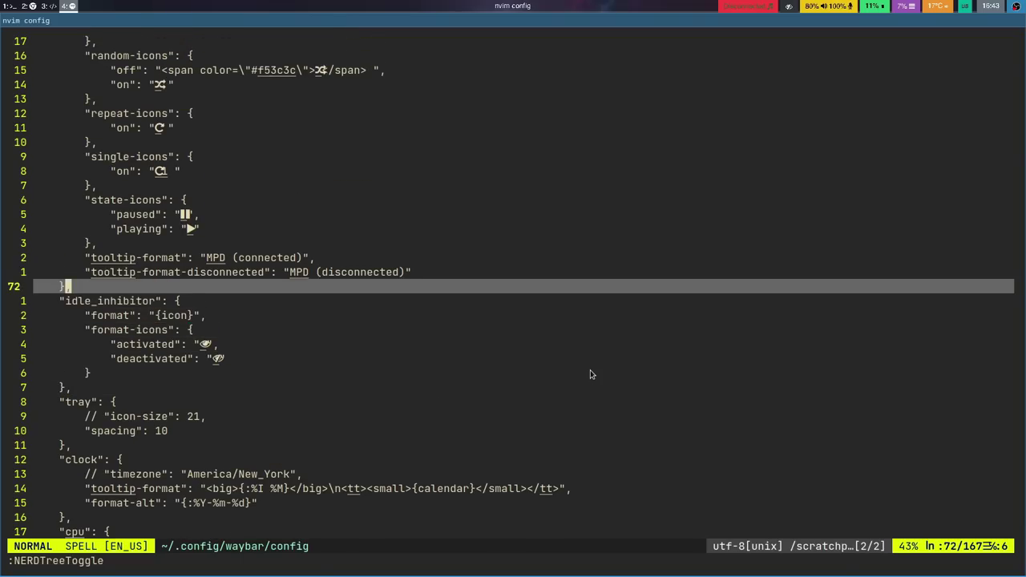
- Read up through the mpd module's tooltip, state, single, repeat and random icon settings to its consume-icons entry
{"action": "key", "text": "k"}
{"action": "key", "text": "k"}
{"action": "key", "text": "k"}
{"action": "key", "text": "k"}
{"action": "key", "text": "k"}
{"action": "key", "text": "k"}
{"action": "key", "text": "k"}
{"action": "key", "text": "k"}
{"action": "key", "text": "k"}
{"action": "key", "text": "k"}
{"action": "key", "text": "k"}
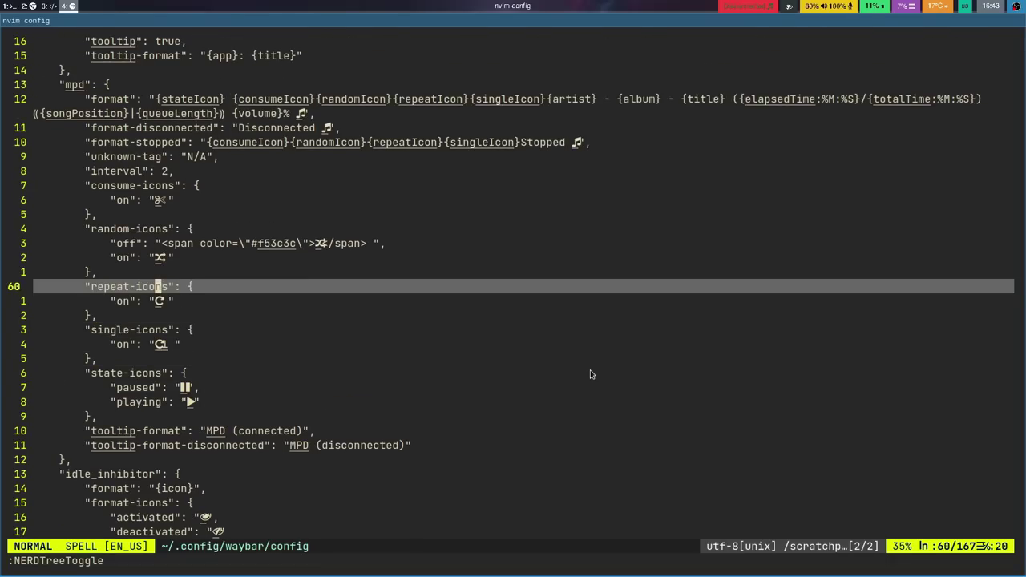
{"action": "key", "text": "k"}
{"action": "key", "text": "k"}
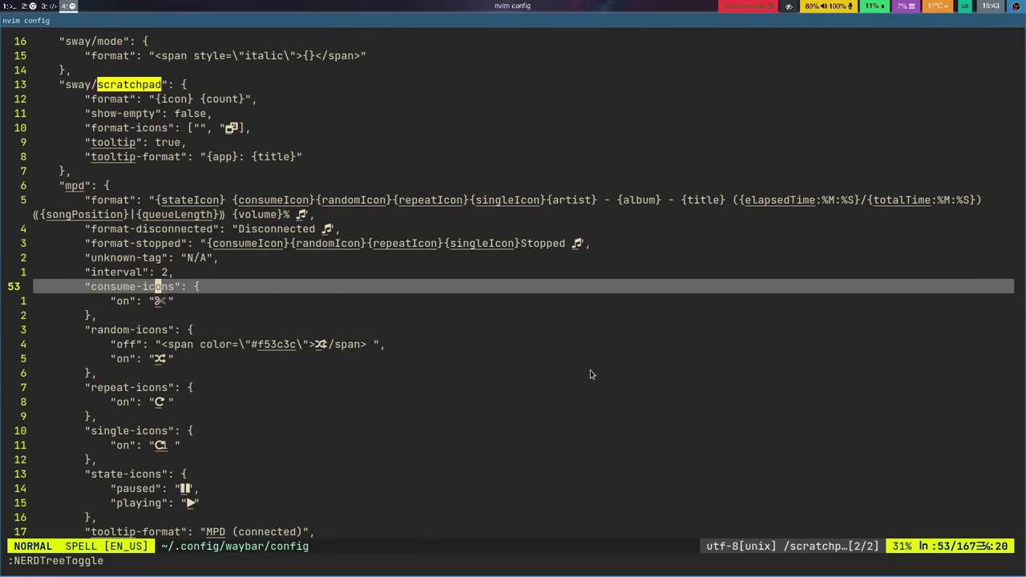
- Examine the mpd format lines and the sway/scratchpad module, stopping at the scratchpad's tooltip-format line
{"action": "key", "text": "j"}
{"action": "key", "text": "j"}
{"action": "key", "text": "k"}
{"action": "key", "text": "k"}
{"action": "key", "text": "k"}
{"action": "key", "text": "k"}
{"action": "key", "text": "k"}
{"action": "key", "text": "k"}
{"action": "key", "text": "k"}
{"action": "key", "text": "k"}
{"action": "key", "text": "k"}
{"action": "key", "text": "k"}
{"action": "key", "text": "k"}
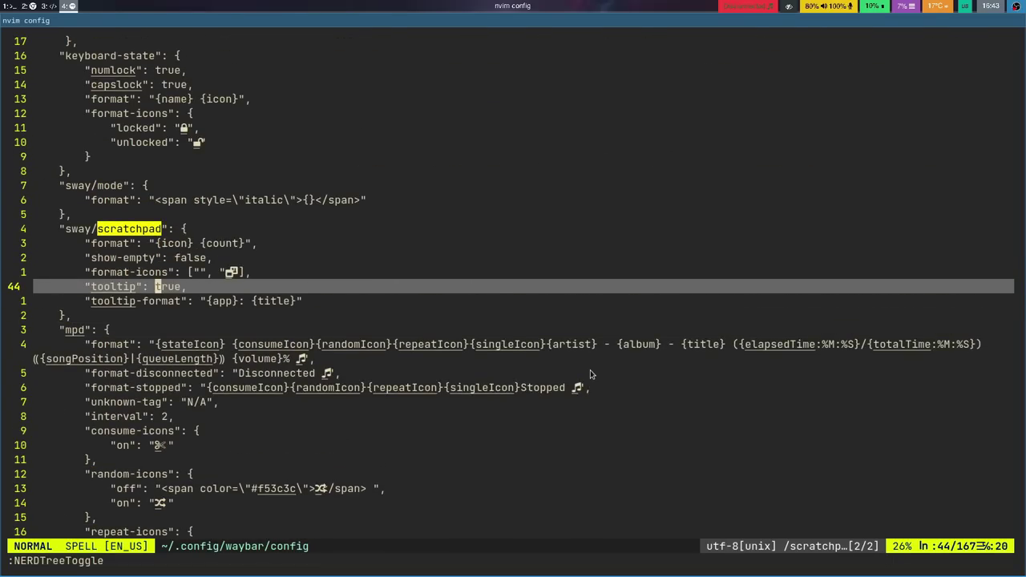
{"action": "key", "text": "j"}
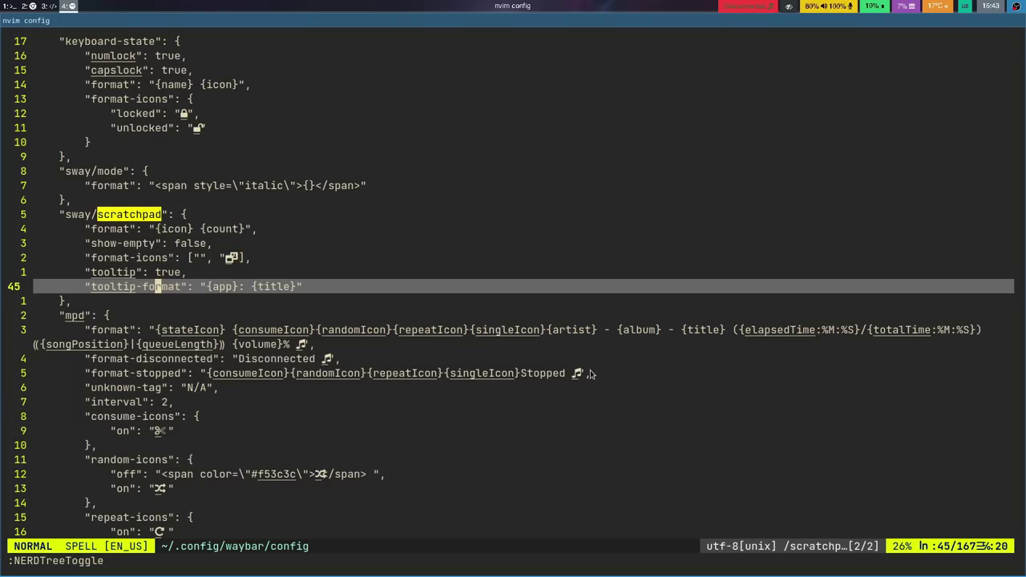
- Review the sway/scratchpad and sway/mode modules, going up to the unlocked icon of the keyboard-state module
{"action": "key", "text": "k"}
{"action": "key", "text": "k"}
{"action": "key", "text": "k"}
{"action": "key", "text": "k"}
{"action": "key", "text": "k"}
{"action": "key", "text": "k"}
{"action": "key", "text": "k"}
{"action": "key", "text": "k"}
{"action": "key", "text": "k"}
{"action": "key", "text": "k"}
{"action": "key", "text": "k"}
{"action": "key", "text": "k"}
{"action": "key", "text": "k"}
{"action": "key", "text": "k"}
{"action": "key", "text": "k"}
{"action": "key", "text": "k"}
{"action": "key", "text": "k"}
{"action": "key", "text": "k"}
{"action": "key", "text": "k"}
{"action": "key", "text": "k"}
{"action": "key", "text": "k"}
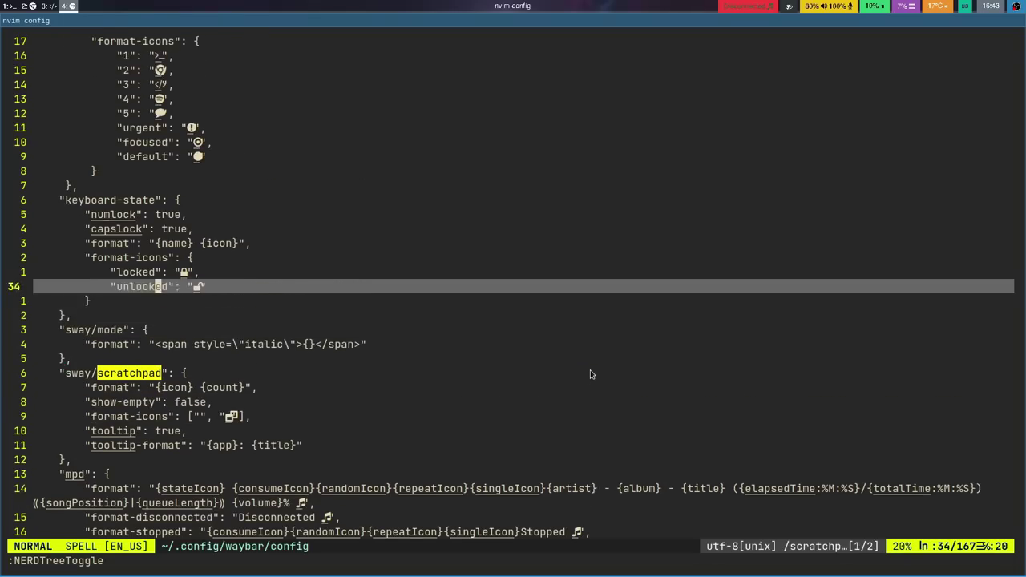
- Go to the commented position line at the start of the file to view the bar settings, module order and workspace icons
{"action": "key", "text": "j"}
{"action": "key", "text": "j"}
{"action": "key", "text": "j"}
{"action": "key", "text": "j"}
{"action": "key", "text": "j"}
{"action": "key", "text": "j"}
{"action": "key", "text": "j"}
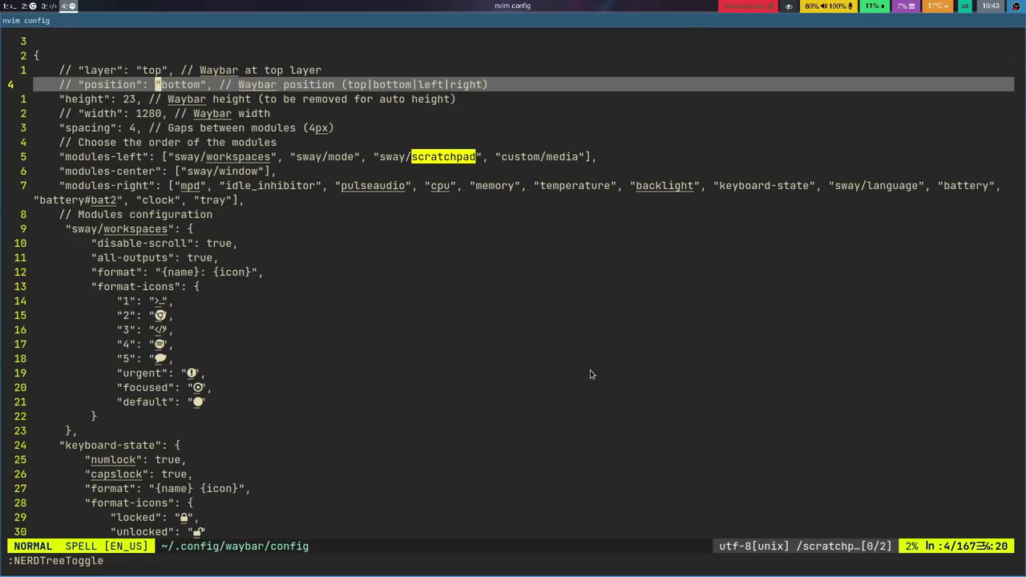